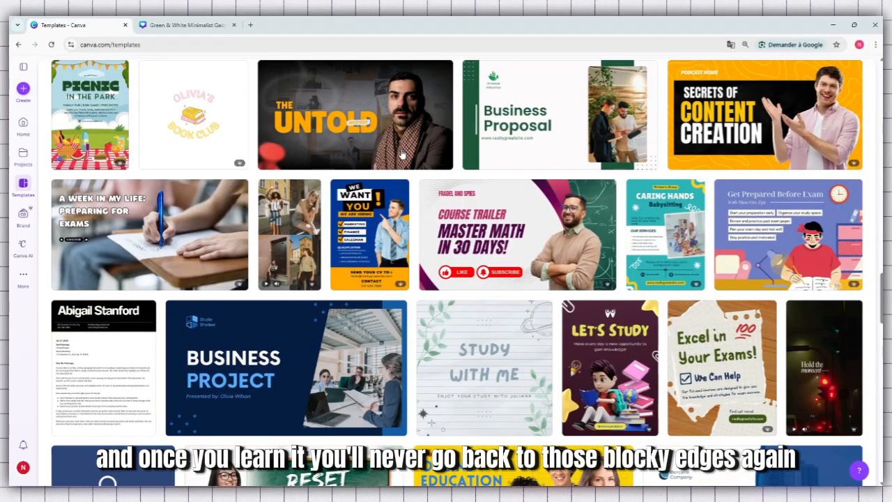
Leave the template gallery and switch to the open Green & White Minimalist Gadget Review Youtube Thumbnail design.
scroll(402, 153, "down", 3)
scroll(401, 153, "down", 3)
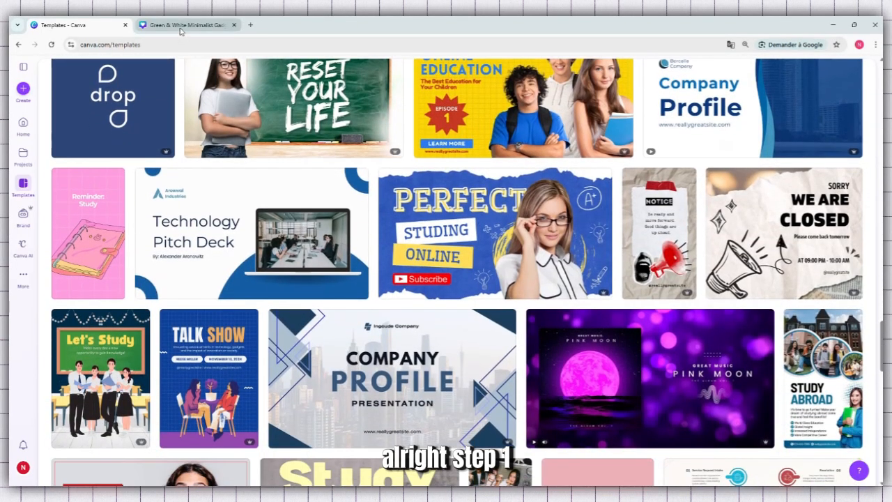
left_click(181, 26)
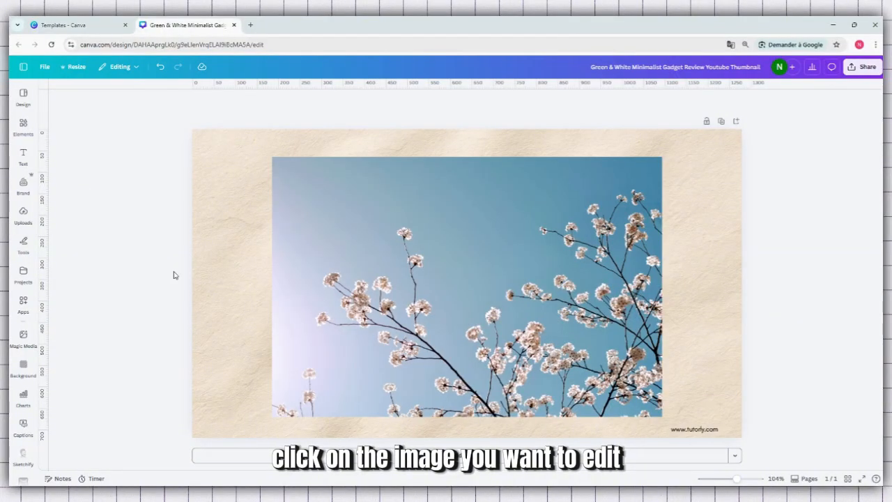
Round the corners of the cherry blossom photo with a corner rounding of 35.
left_click(476, 246)
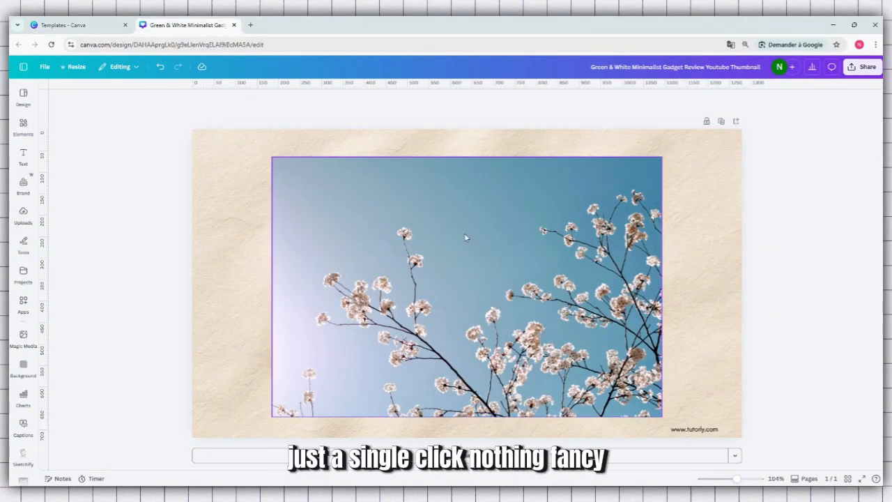
left_click(472, 224)
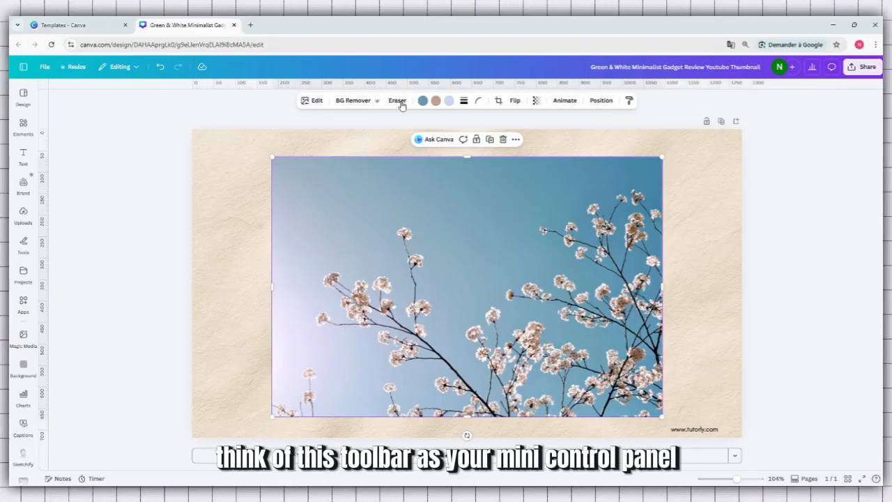
left_click(244, 155)
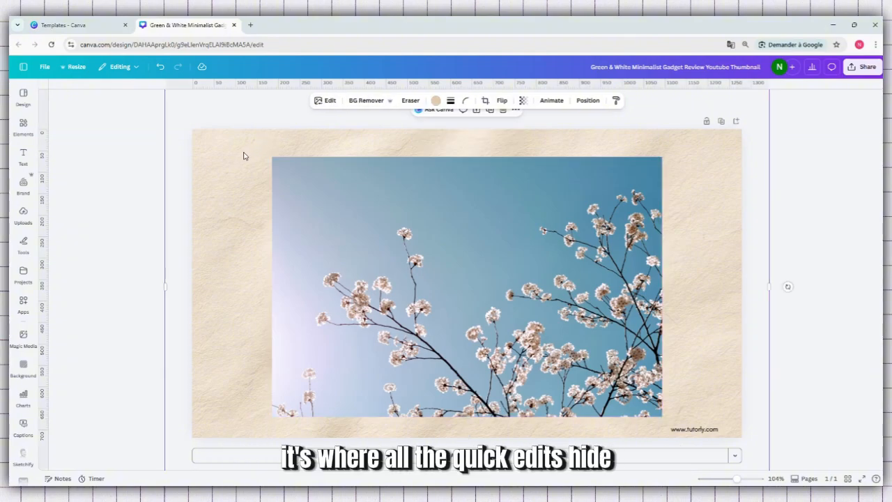
left_click(126, 211)
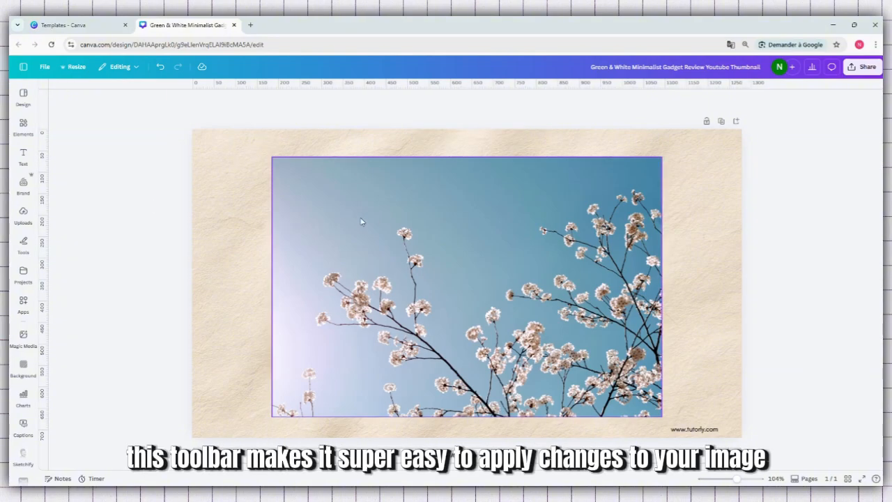
left_click(450, 216)
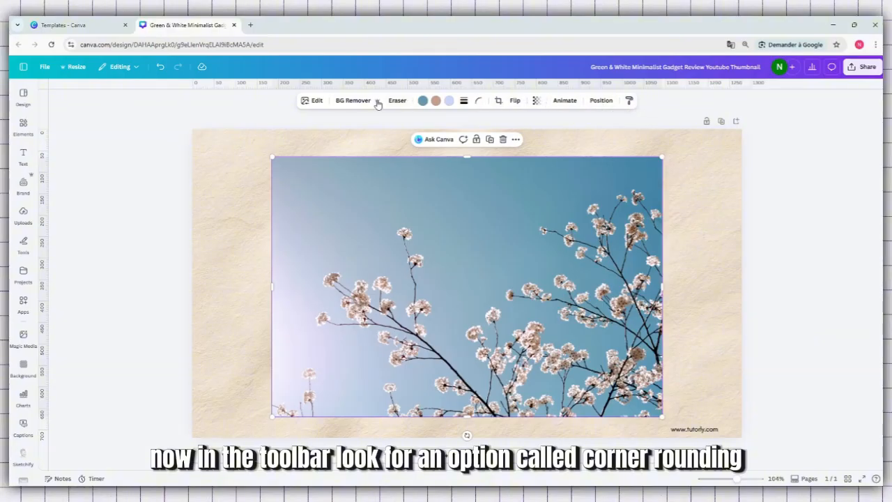
left_click(478, 103)
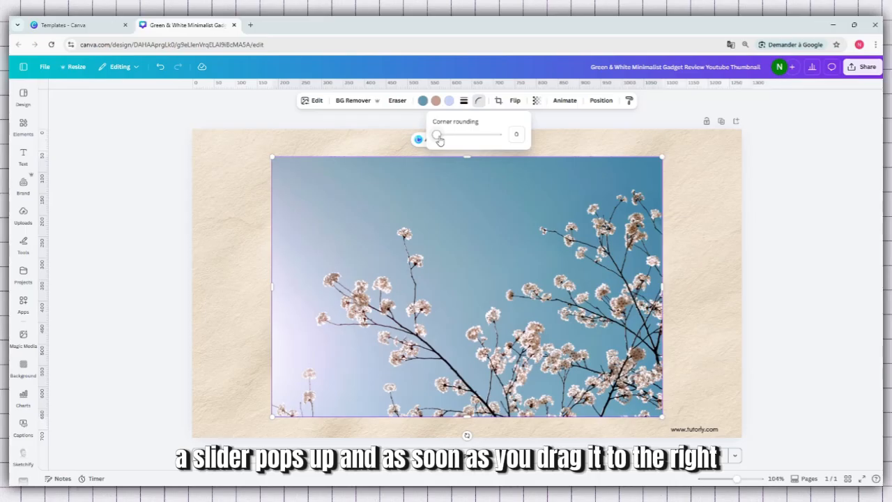
left_click_drag(437, 138, 459, 142)
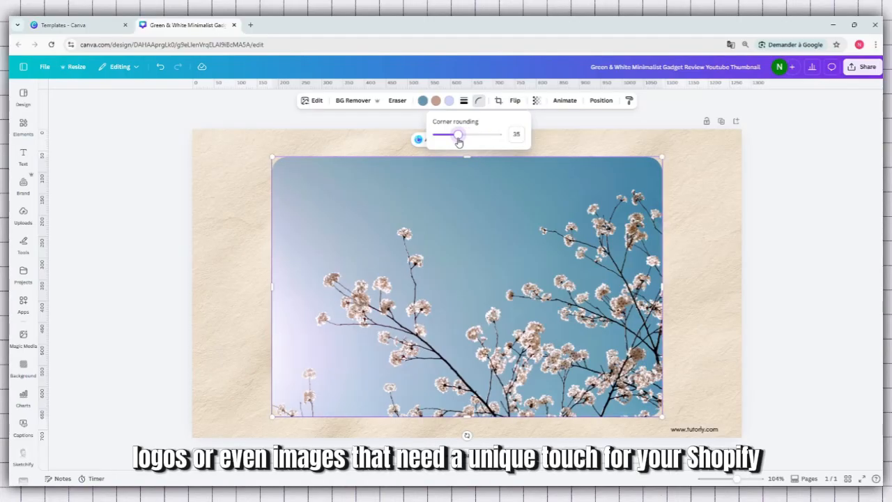
left_click_drag(458, 142, 458, 139)
Delete the beige paper texture image behind the cherry blossom photo.
left_click(215, 151)
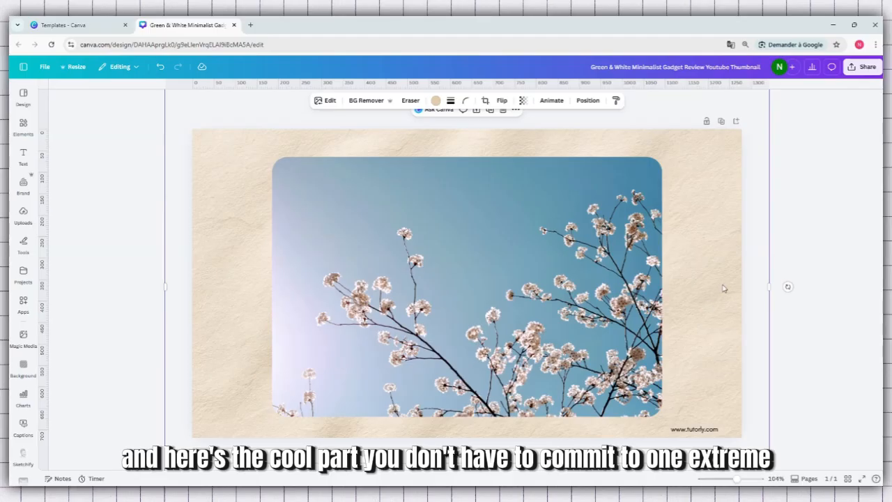
left_click(502, 115)
Remove the corner rounding from the cherry blossom photo and delete the photo from the page.
left_click(446, 227)
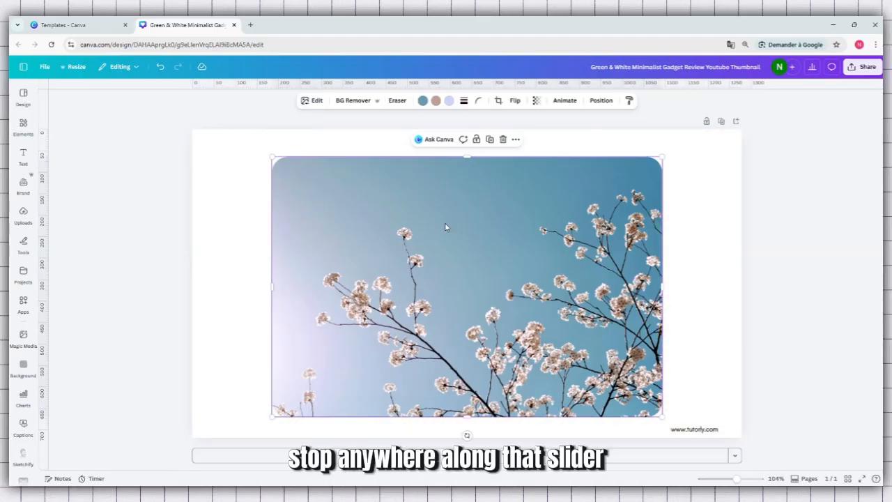
left_click(480, 103)
left_click_drag(456, 140, 437, 155)
left_click(396, 185)
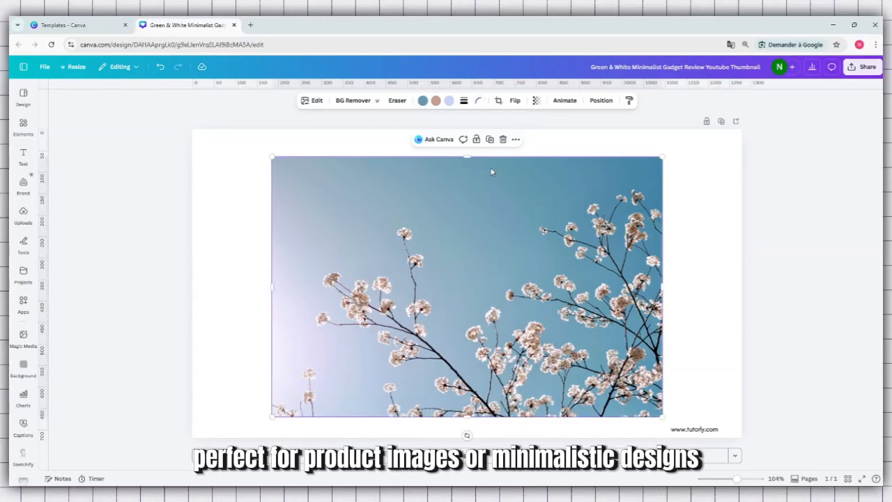
left_click(502, 139)
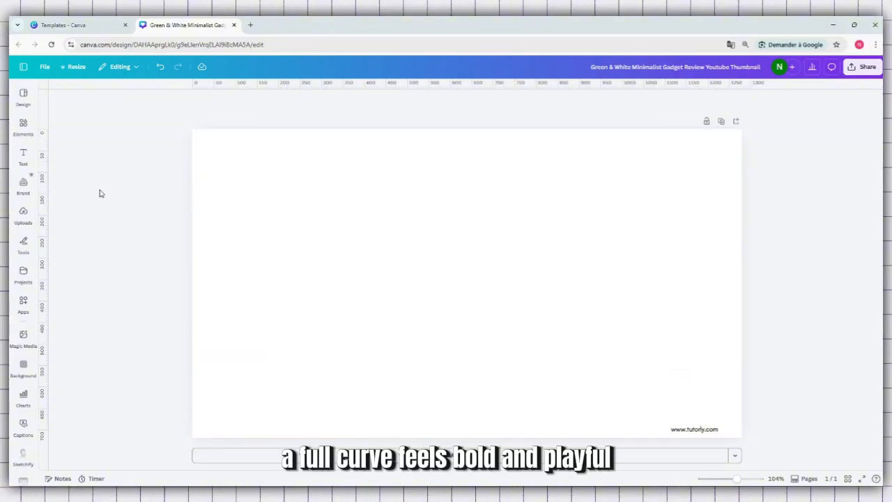
Add the open book photo from the recommended photos to the page and center it horizontally.
left_click(23, 127)
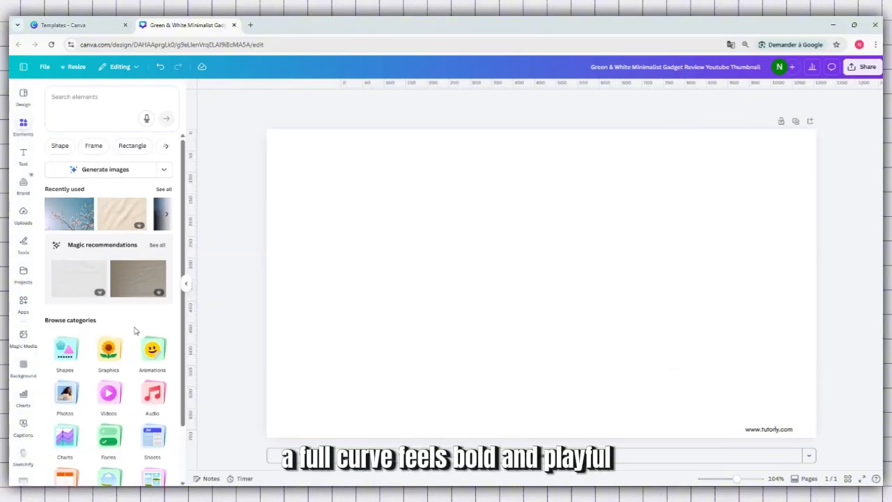
scroll(112, 335, "down", 1)
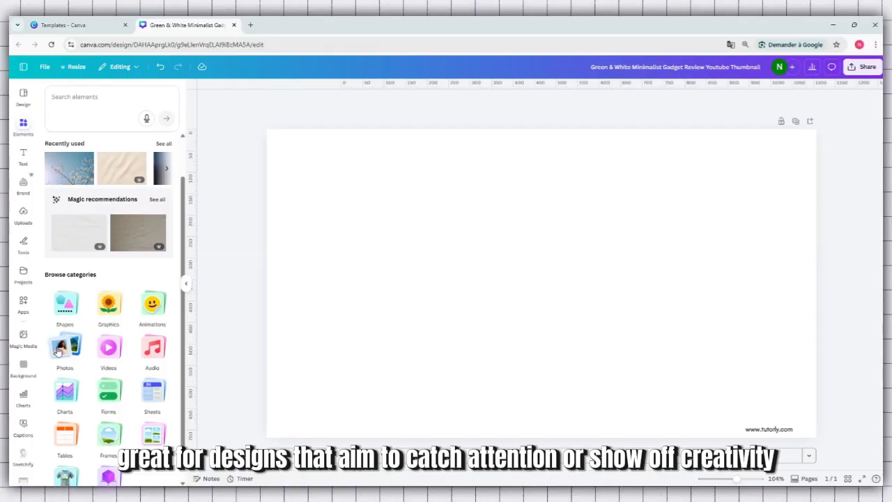
left_click(58, 351)
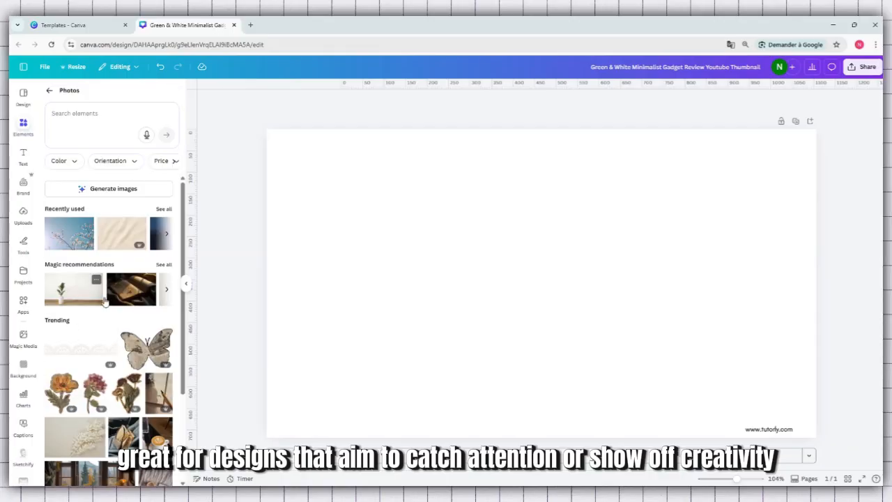
left_click_drag(131, 289, 361, 191)
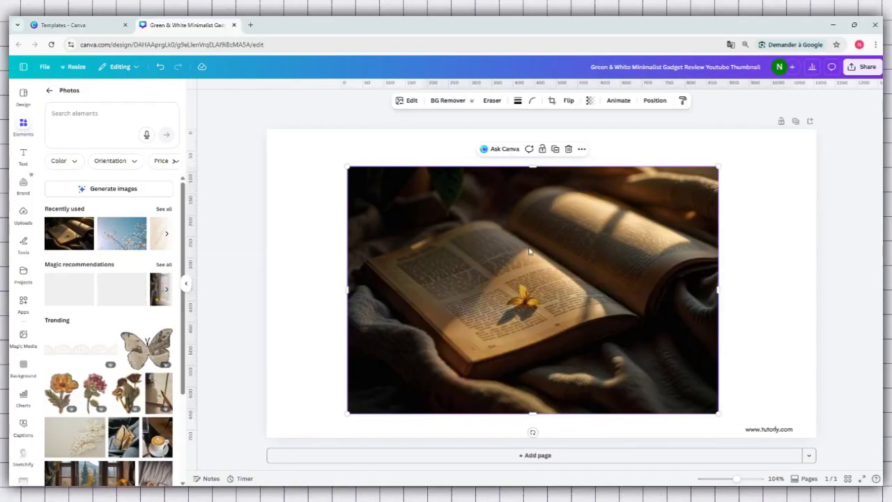
left_click_drag(532, 246, 541, 239)
left_click(347, 159)
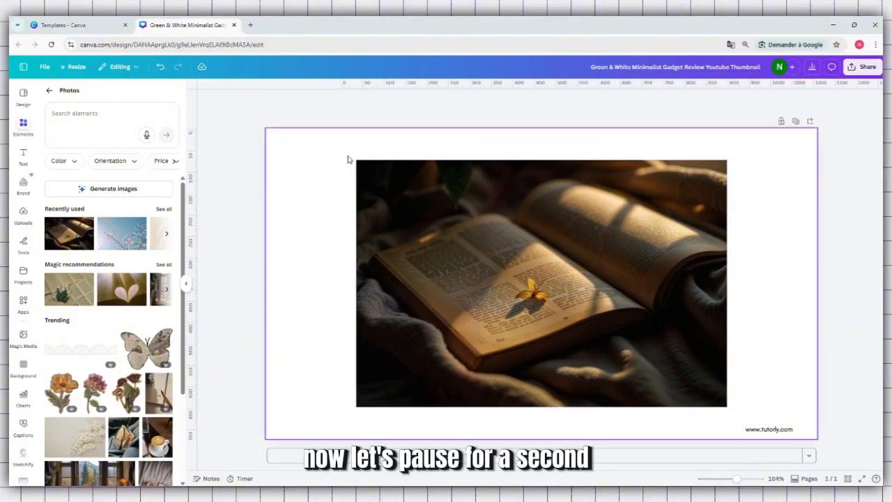
Enlarge the open book photo slightly from its upper-left corner and recenter it on the page.
left_click(382, 186)
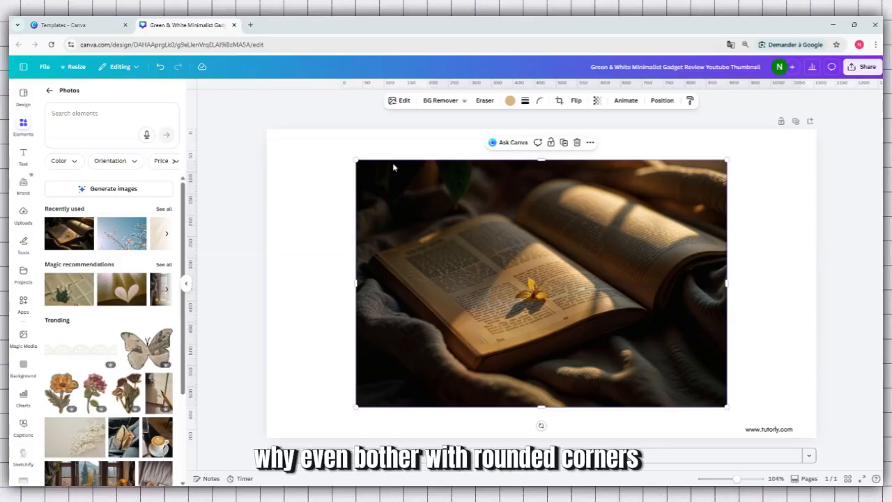
left_click_drag(355, 160, 323, 135)
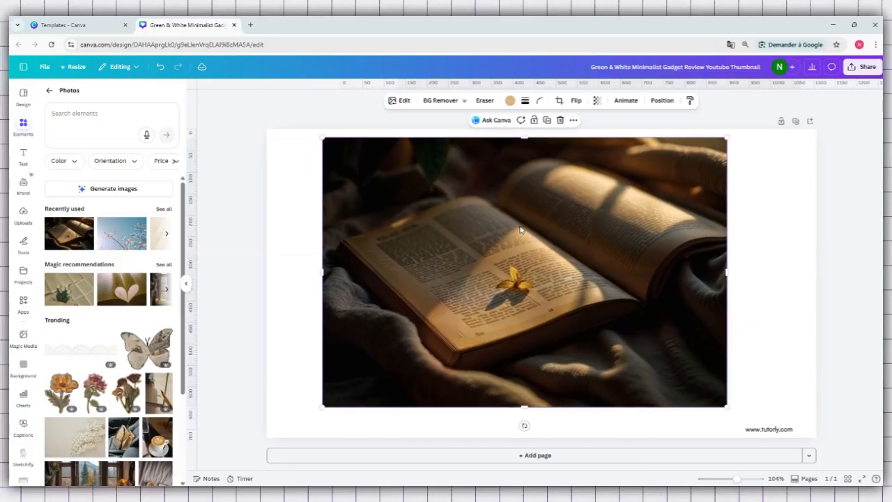
left_click_drag(522, 231, 536, 238)
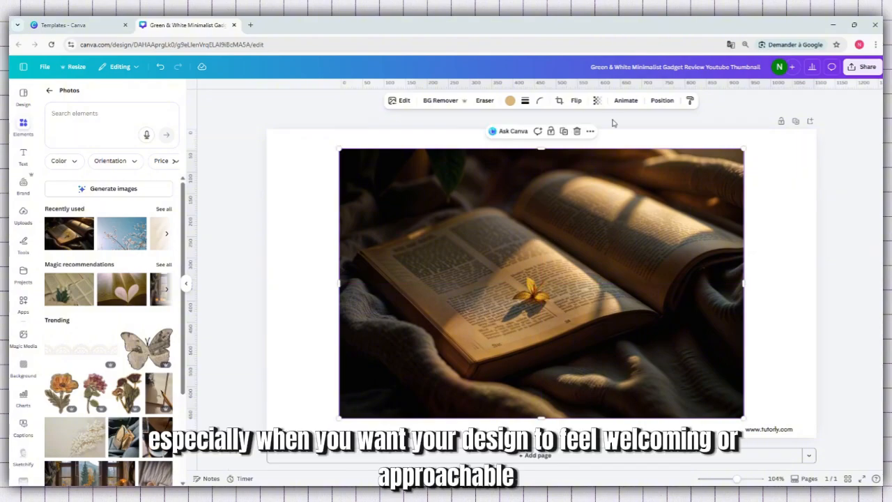
Round the book photo's corners to 24, and increase the rounding to the maximum of 100.
left_click(542, 102)
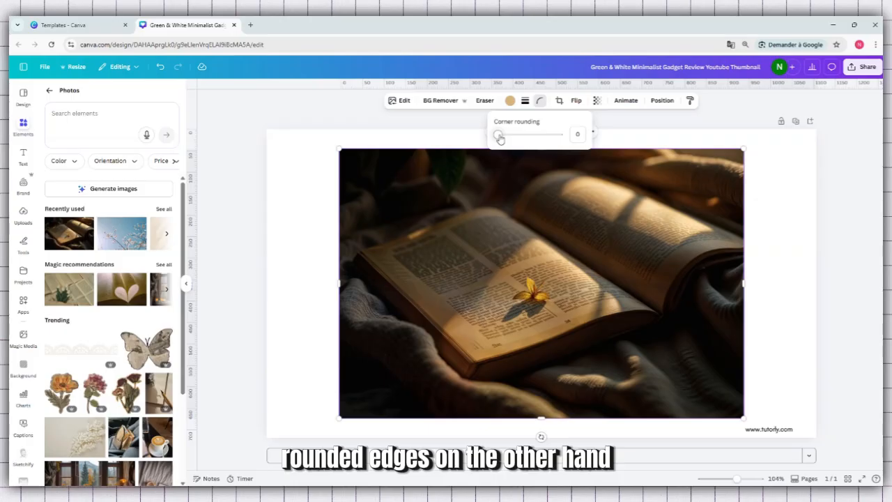
left_click_drag(499, 136, 512, 139)
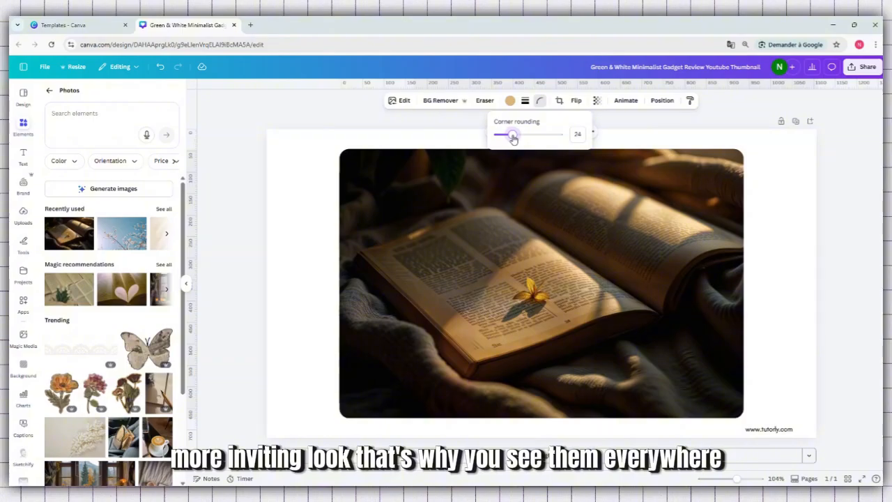
left_click_drag(513, 139, 561, 138)
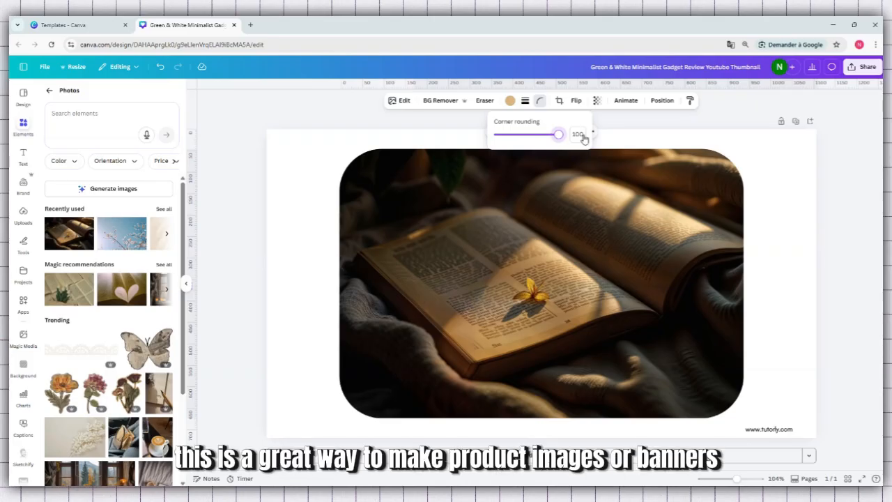
left_click(815, 184)
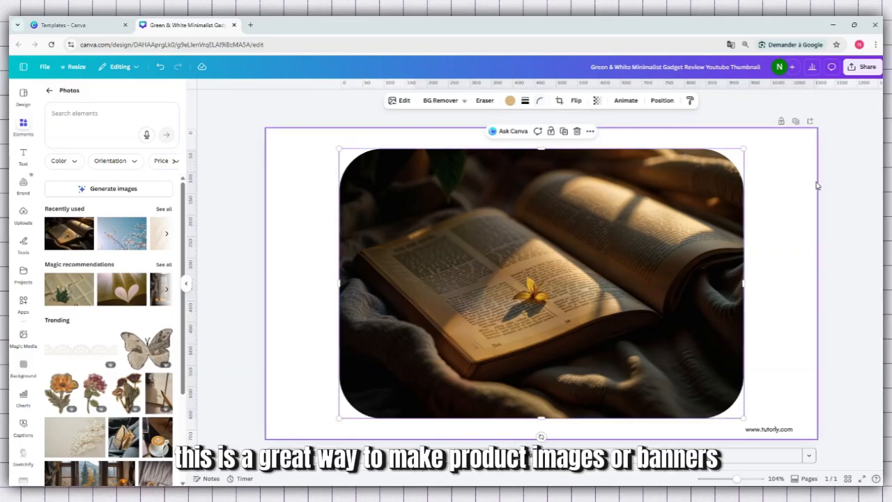
Reduce the book photo's corner rounding to 35.
left_click(536, 225)
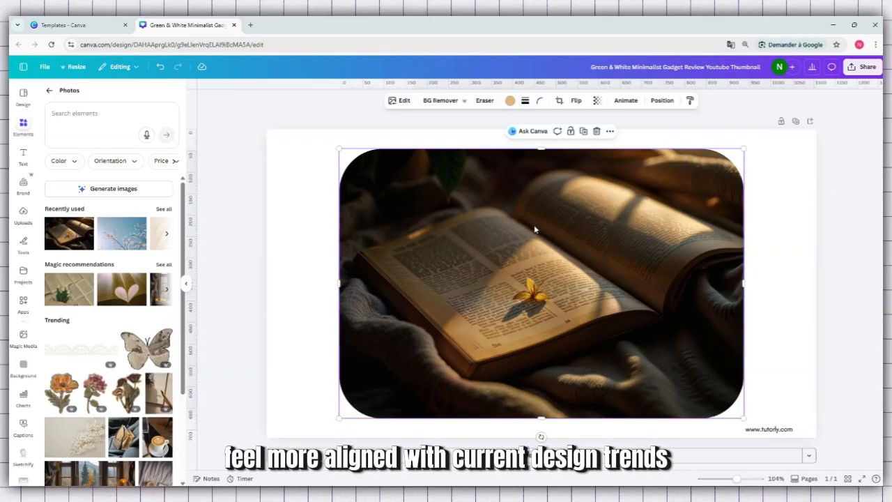
left_click(538, 101)
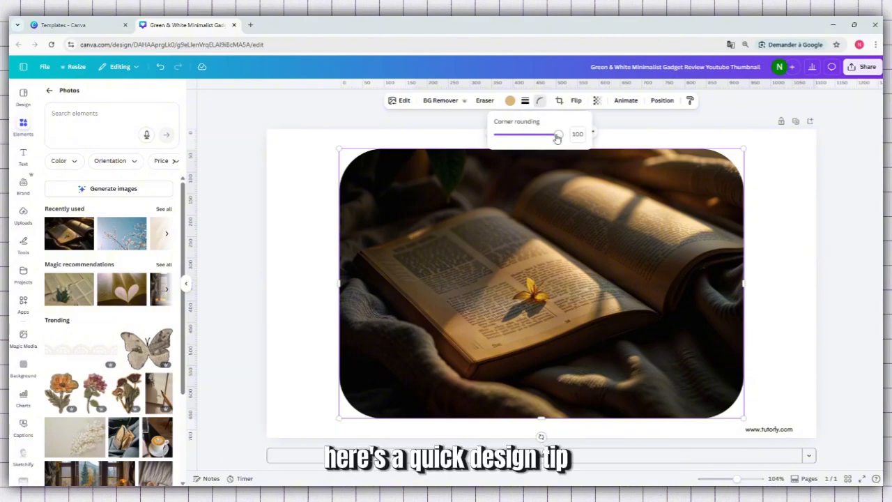
left_click_drag(556, 135, 520, 140)
left_click(255, 110)
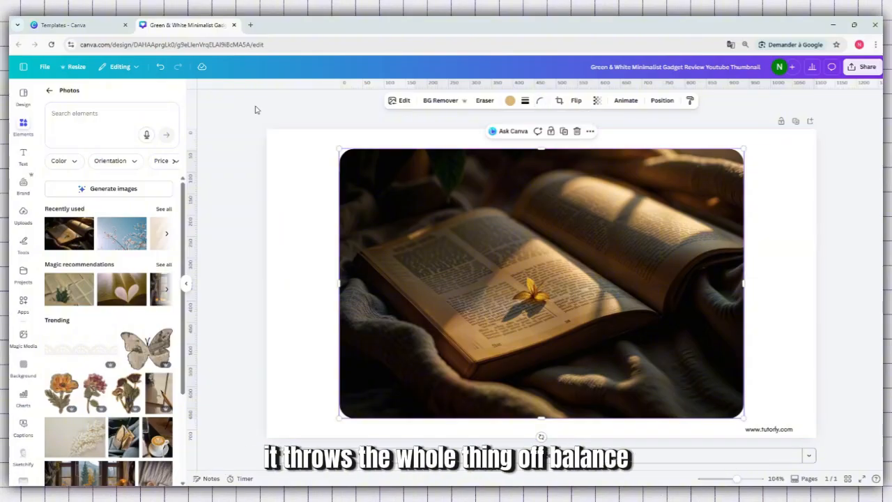
left_click(303, 165)
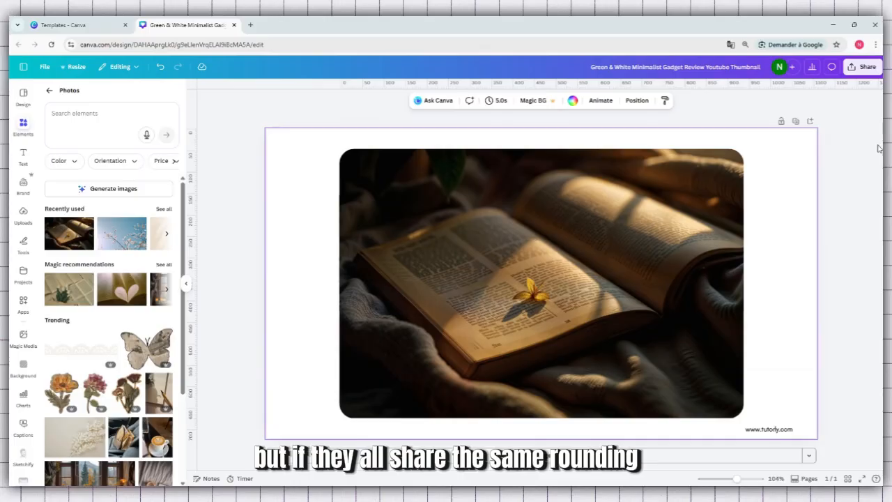
Set the book photo's corner rounding to exactly 50.
left_click(671, 230)
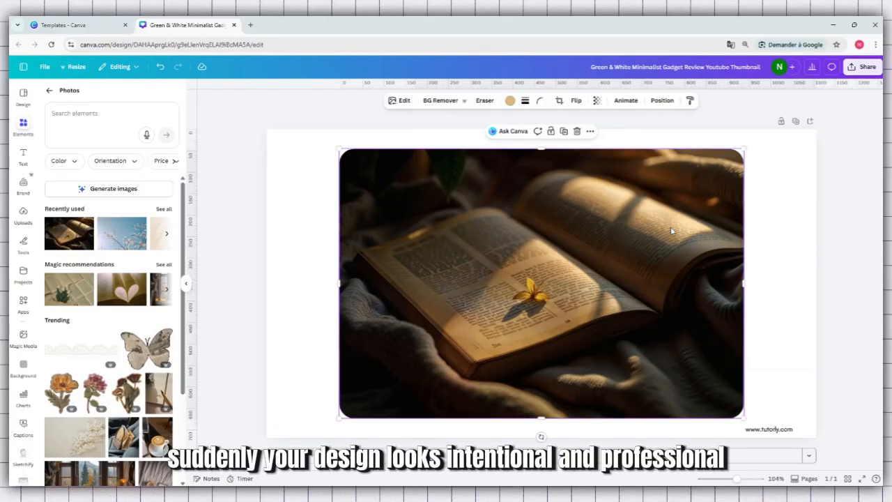
left_click(540, 100)
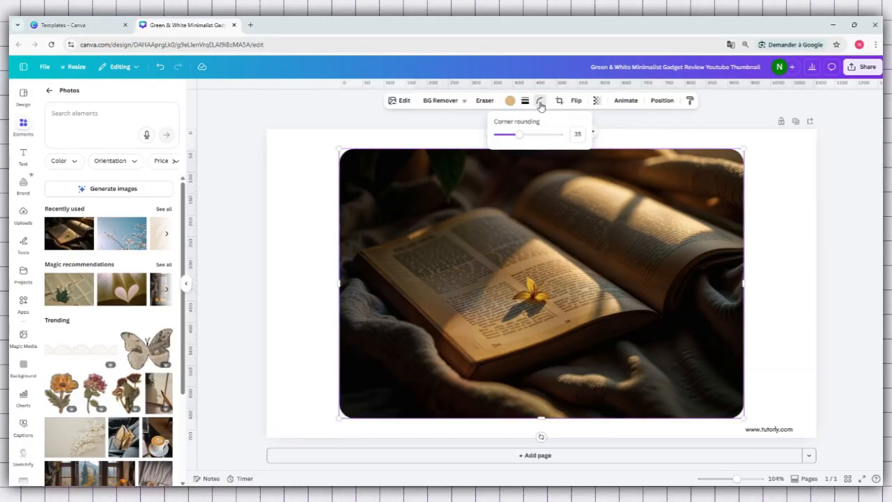
left_click(578, 134)
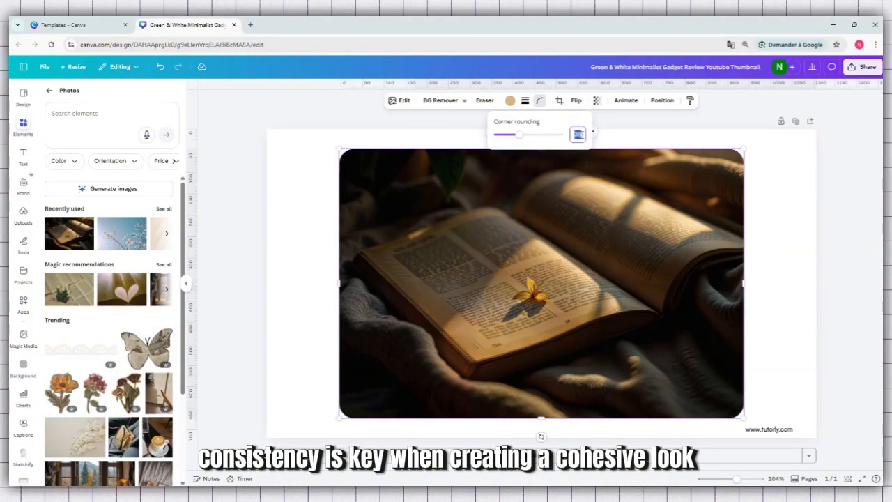
type("50")
key("Return")
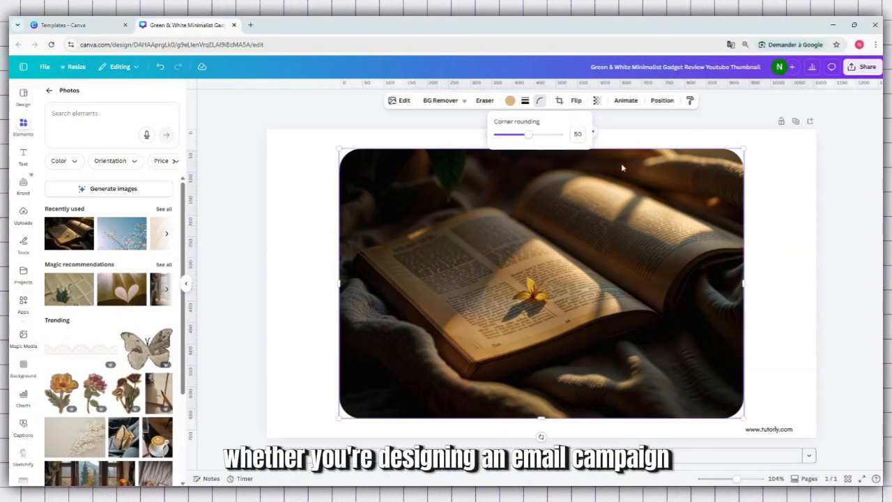
left_click(699, 186)
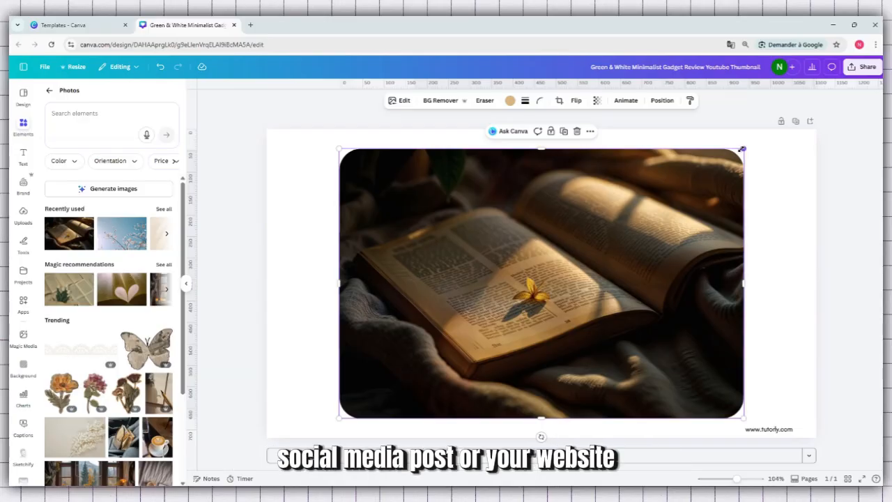
Shrink the book photo to less than half its size and place it in the page's upper-left corner.
left_click_drag(743, 148, 505, 306)
left_click_drag(493, 341, 424, 169)
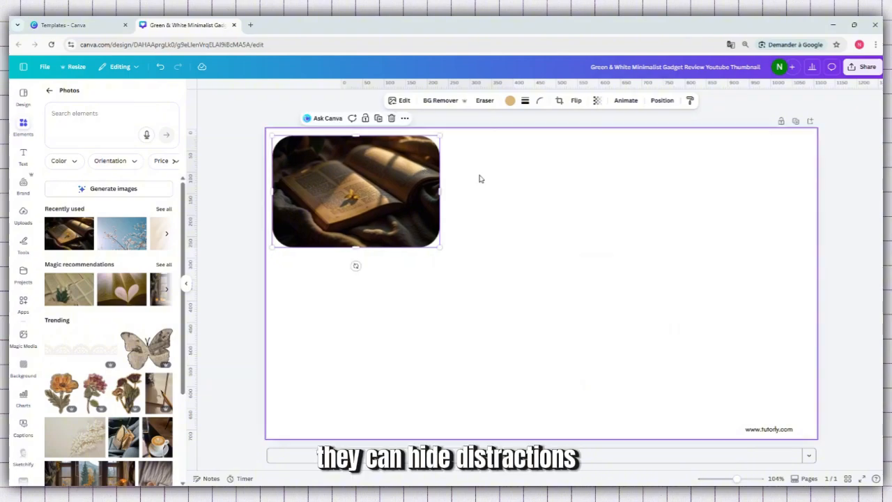
Add the recommended photo of book pages folded into a heart and place it in the page's right half, beside the first book photo.
left_click(515, 184)
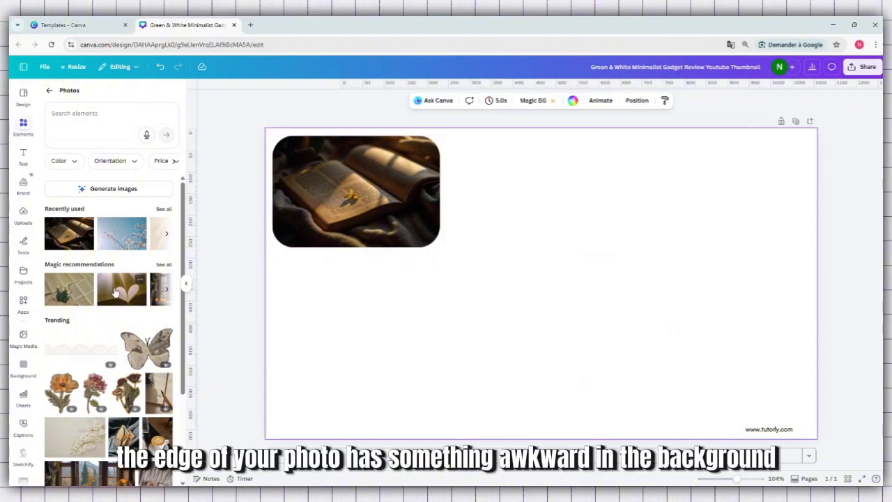
left_click_drag(116, 292, 426, 200)
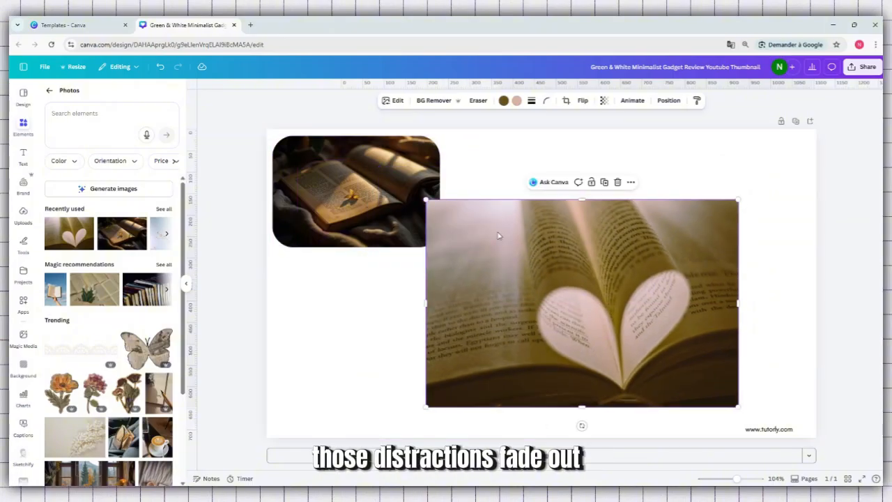
left_click_drag(514, 246, 556, 198)
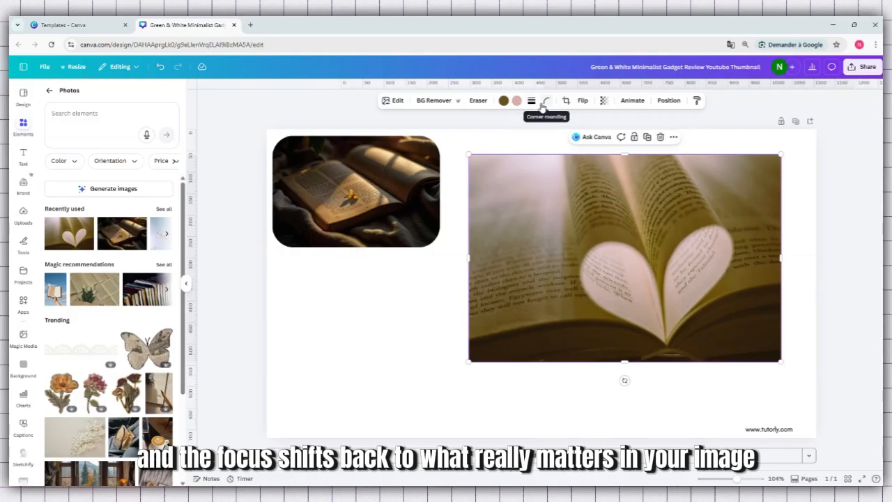
Check the first book photo's corner rounding and set the heart-page photo's corner rounding to the same value, 50.
left_click(382, 174)
left_click(539, 103)
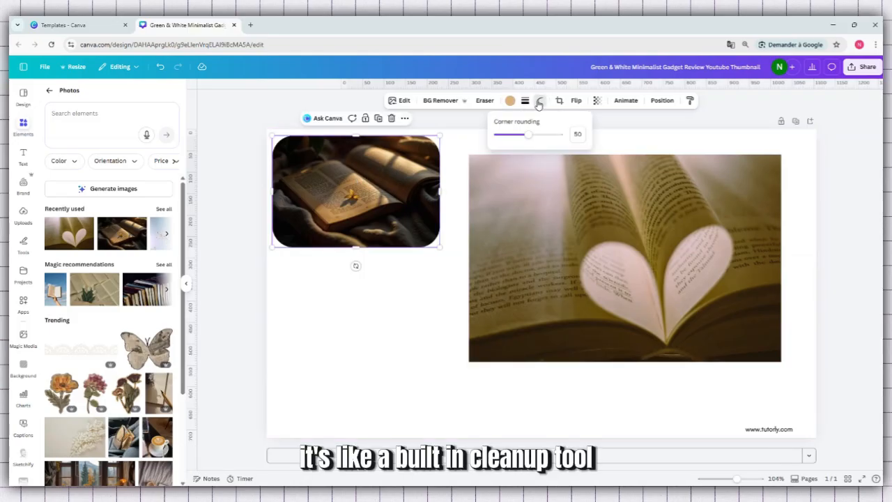
left_click(548, 202)
left_click(545, 103)
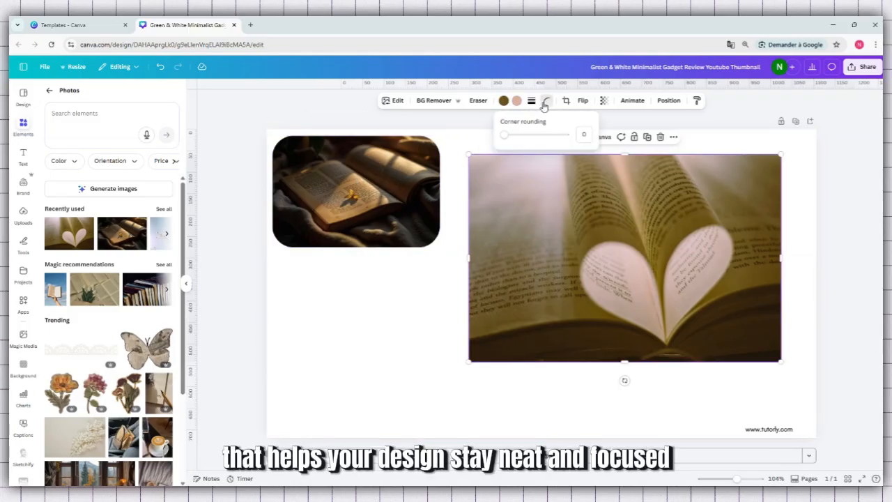
left_click(584, 135)
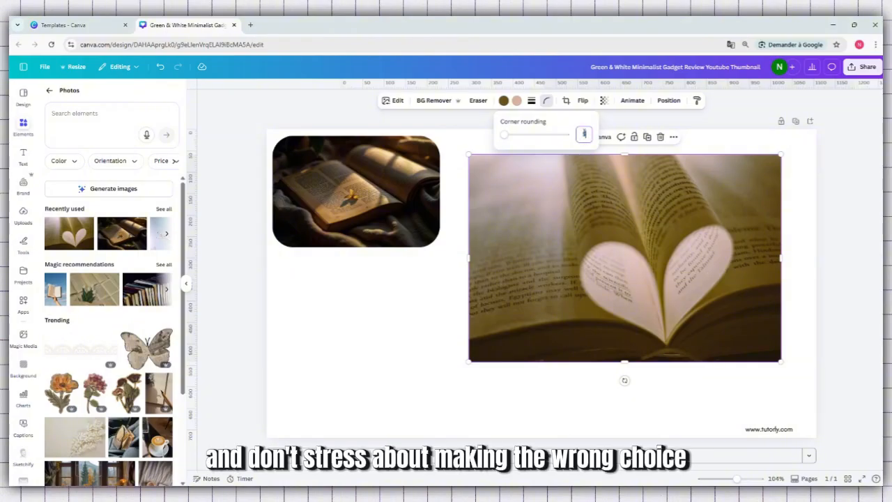
type("50")
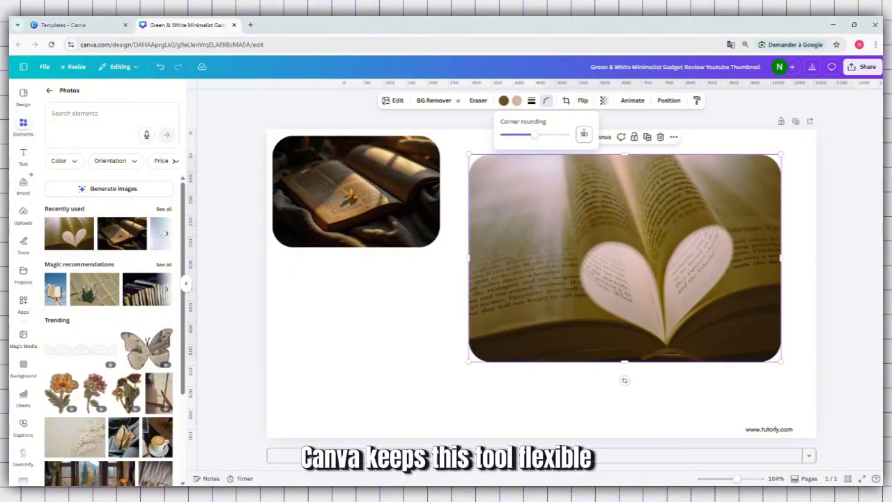
left_click(572, 278)
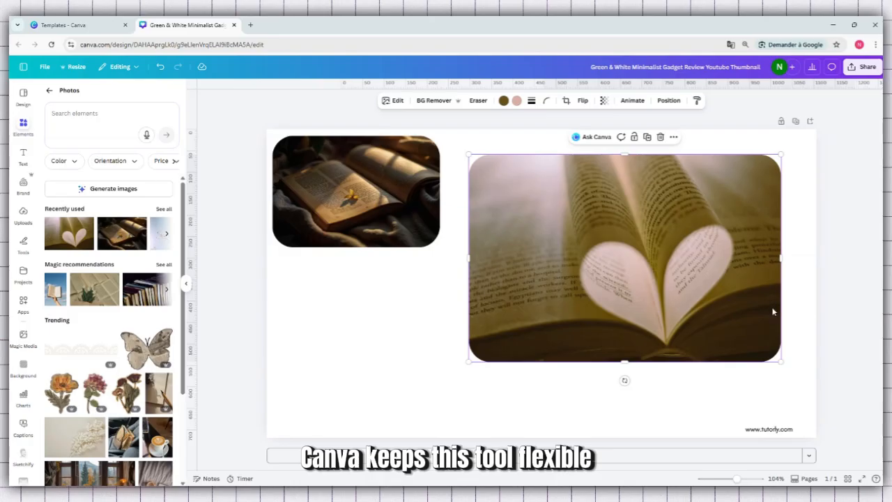
Shrink the heart-page photo to the same size as the first book photo and place it directly below, with left edges aligned.
left_click_drag(781, 362, 618, 254)
left_click_drag(554, 225, 358, 329)
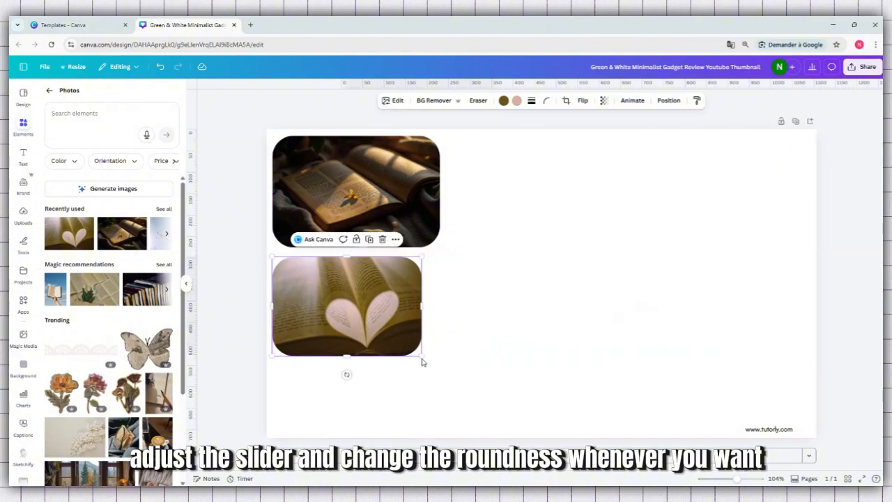
left_click_drag(421, 356, 430, 374)
left_click(522, 321)
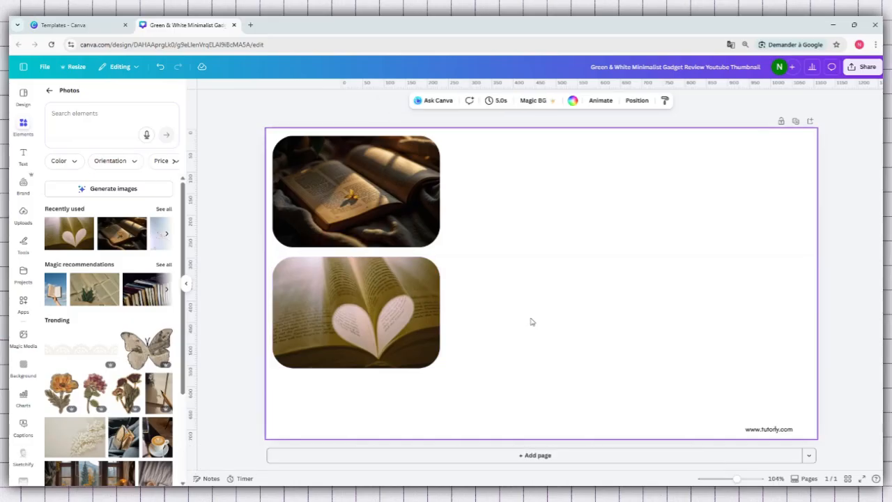
Add the trending photo of a white leafy branch, shrink it slightly, and place it to the right of the two book photos.
scroll(89, 386, "down", 1)
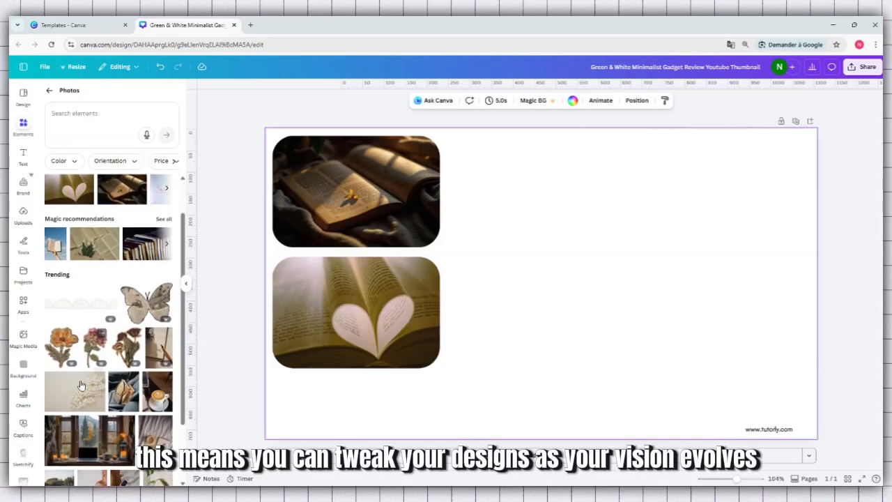
left_click_drag(74, 391, 466, 174)
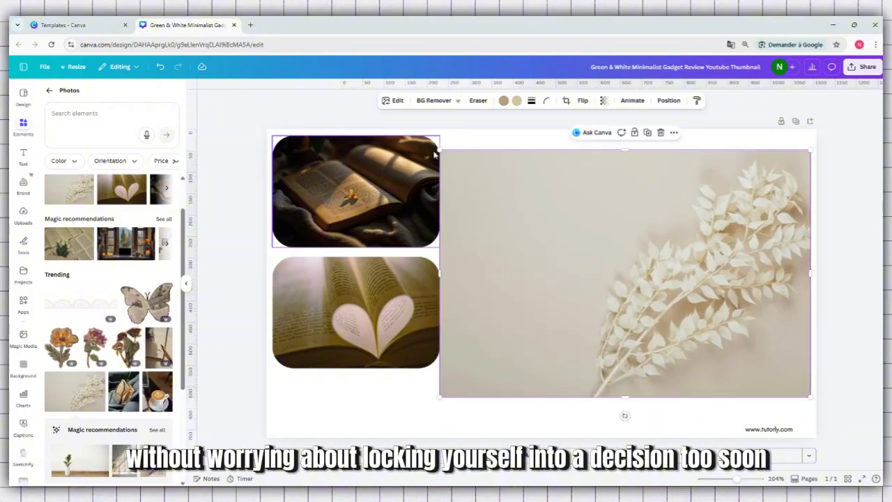
left_click_drag(437, 147, 470, 171)
left_click_drag(540, 217, 528, 198)
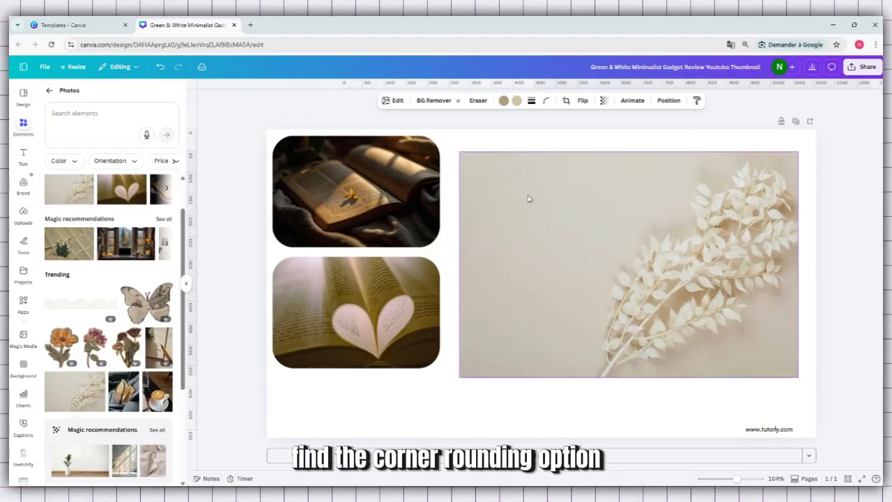
Round the corners of the white leafy branch photo to 50.
left_click(547, 102)
left_click_drag(505, 136, 525, 140)
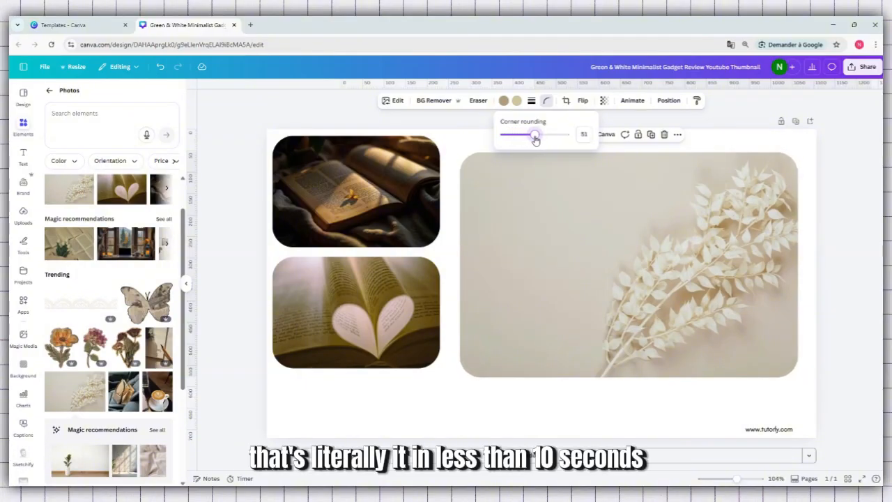
left_click_drag(535, 141, 533, 139)
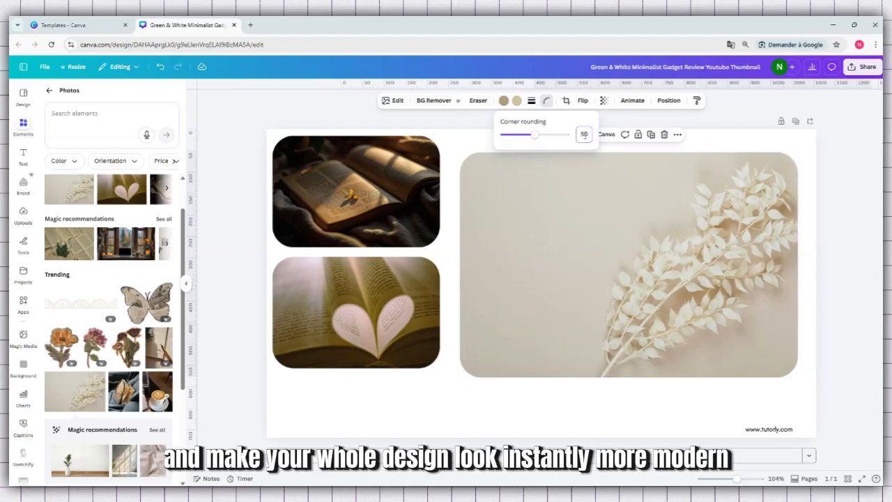
left_click(690, 221)
Align the leafy branch photo's left edge with the book photos and shrink it to their size.
left_click_drag(640, 261, 453, 366)
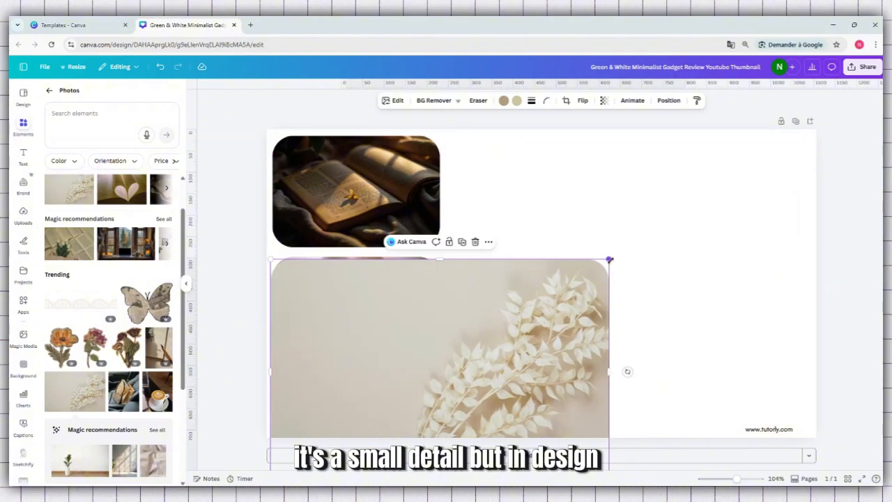
left_click_drag(527, 302, 510, 307)
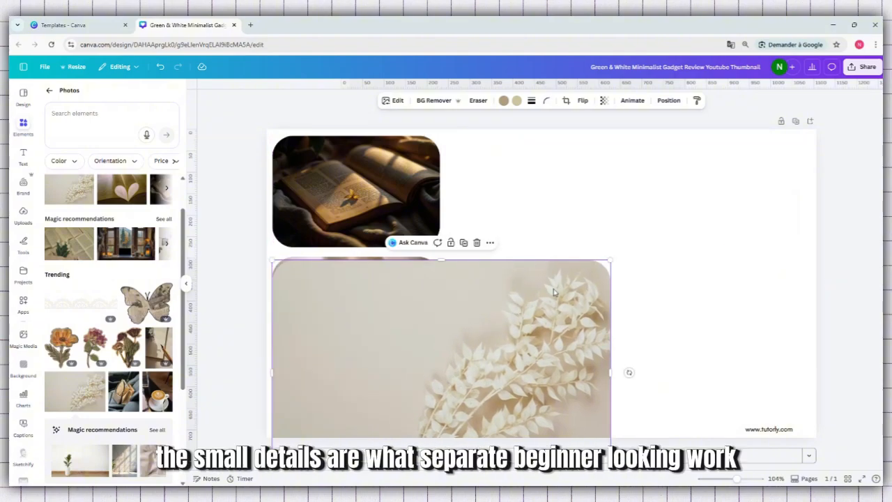
left_click_drag(562, 380, 562, 299)
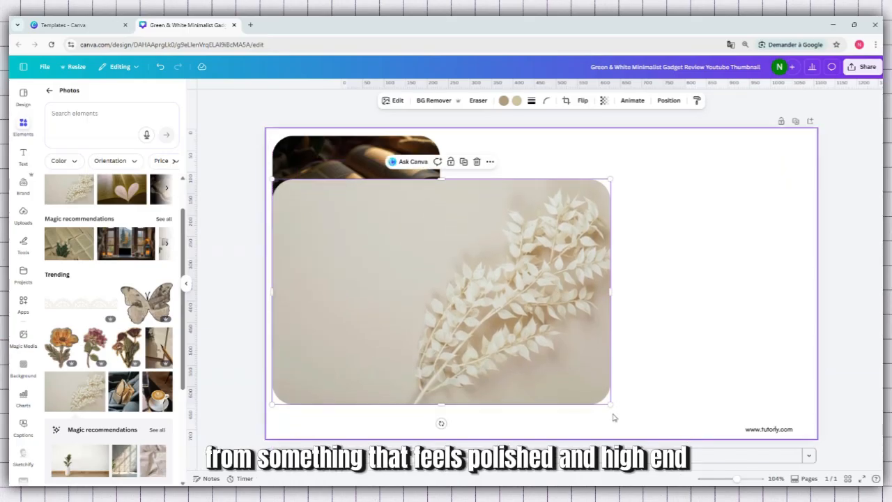
left_click_drag(611, 404, 410, 340)
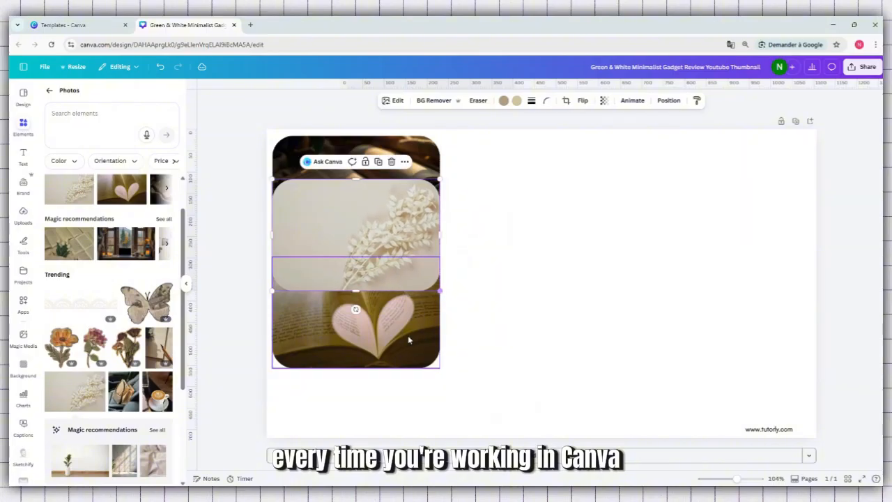
Place the leafy branch photo beside the first book photo, top edges aligned, and move the heart-page photo toward the right of that row.
left_click_drag(371, 231, 555, 190)
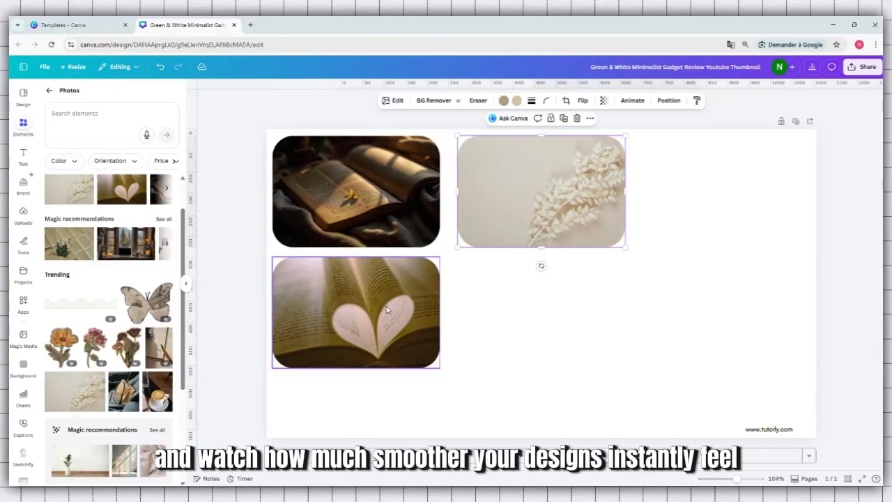
left_click_drag(387, 309, 669, 193)
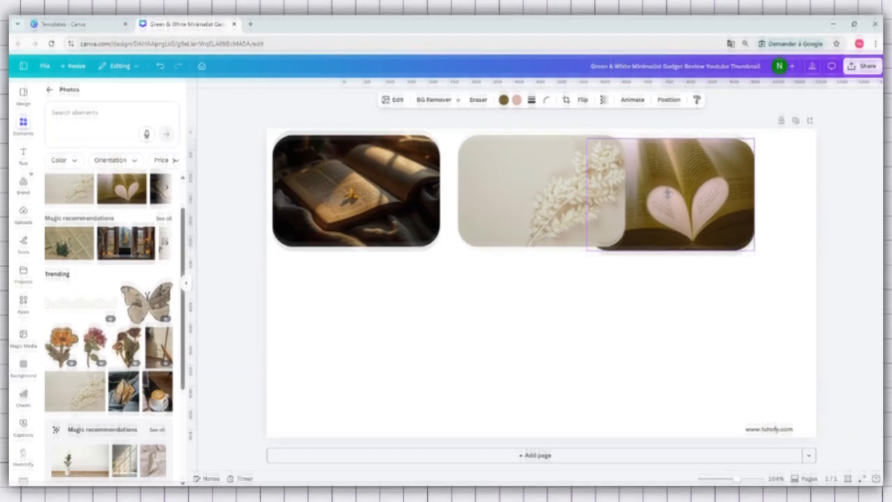